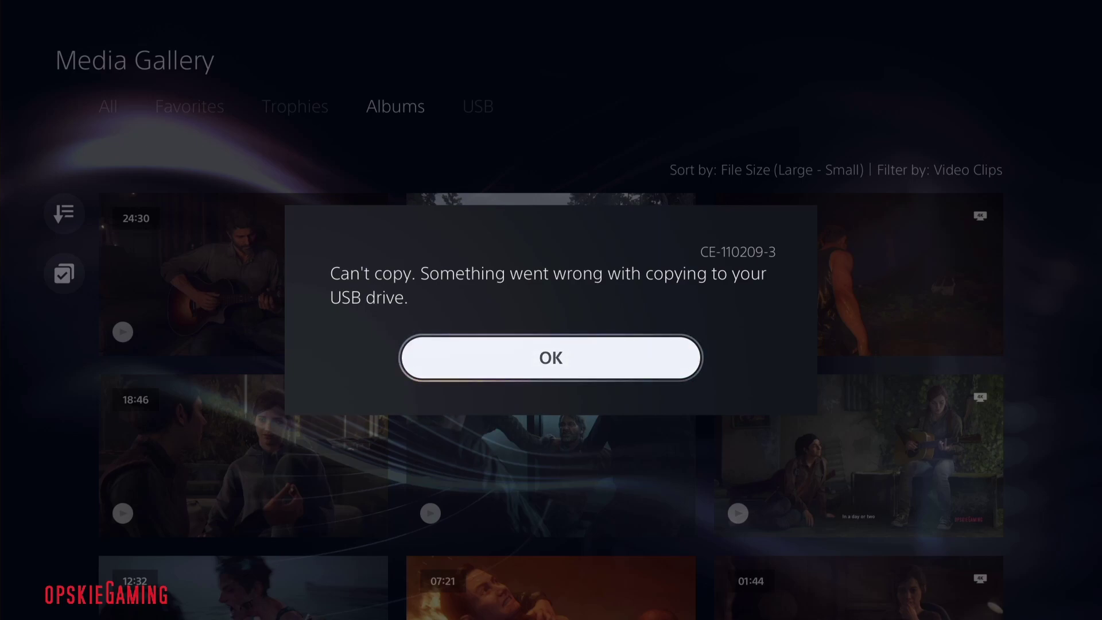
- Dismiss the copy error and retry copying the 59:59 clip to the USB drive
{"action": "key", "text": "Return"}
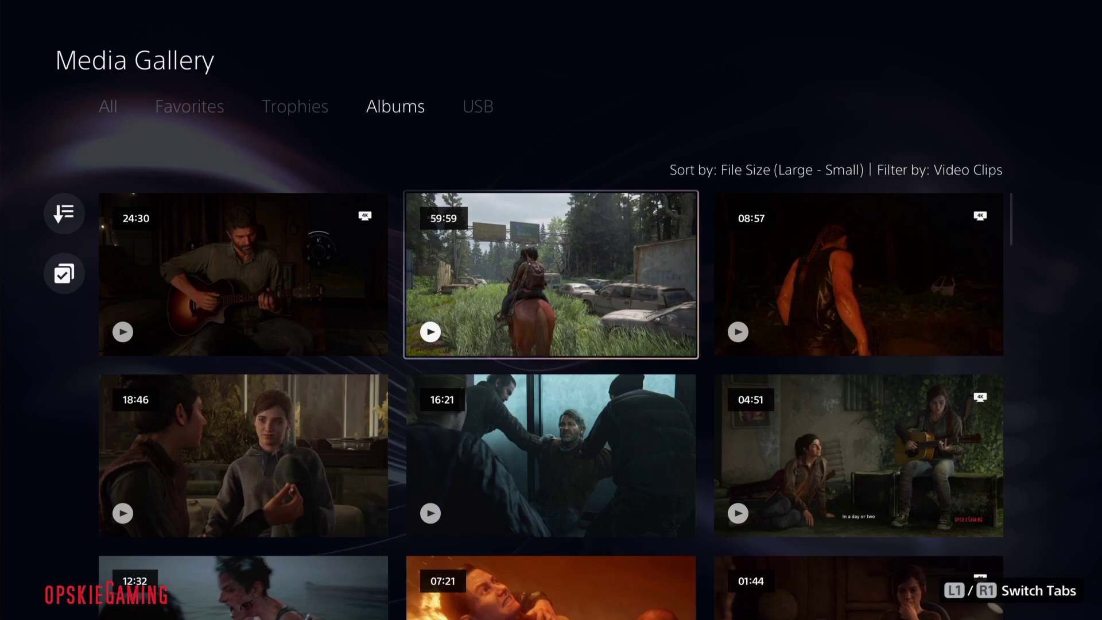
{"action": "key", "text": "Menu"}
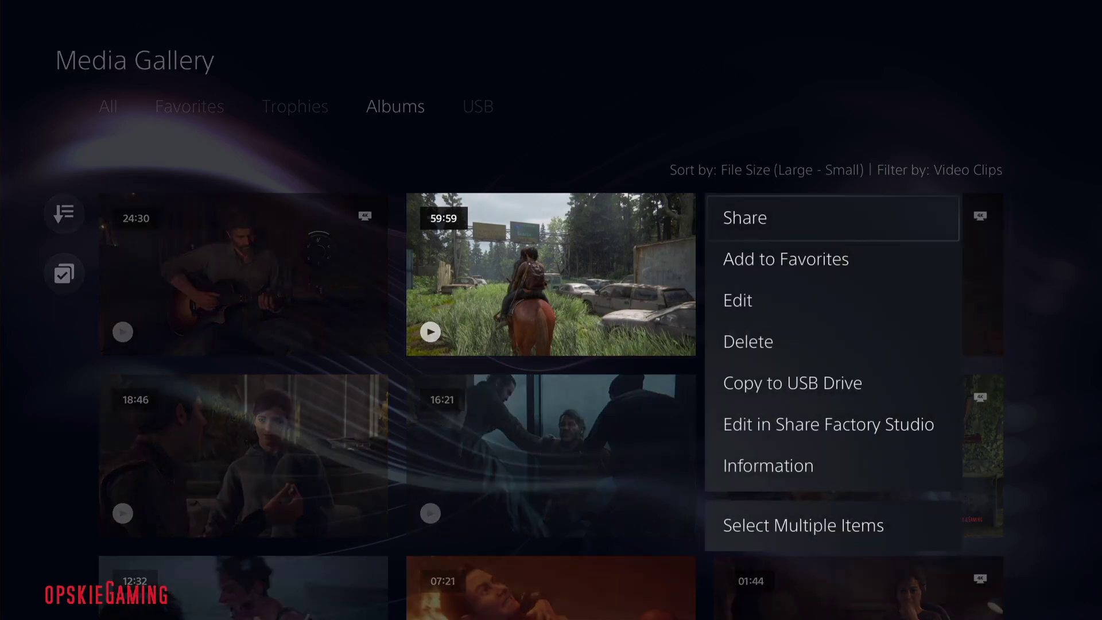
{"action": "key", "text": "Down"}
{"action": "key", "text": "Down"}
{"action": "key", "text": "Down"}
{"action": "key", "text": "Return"}
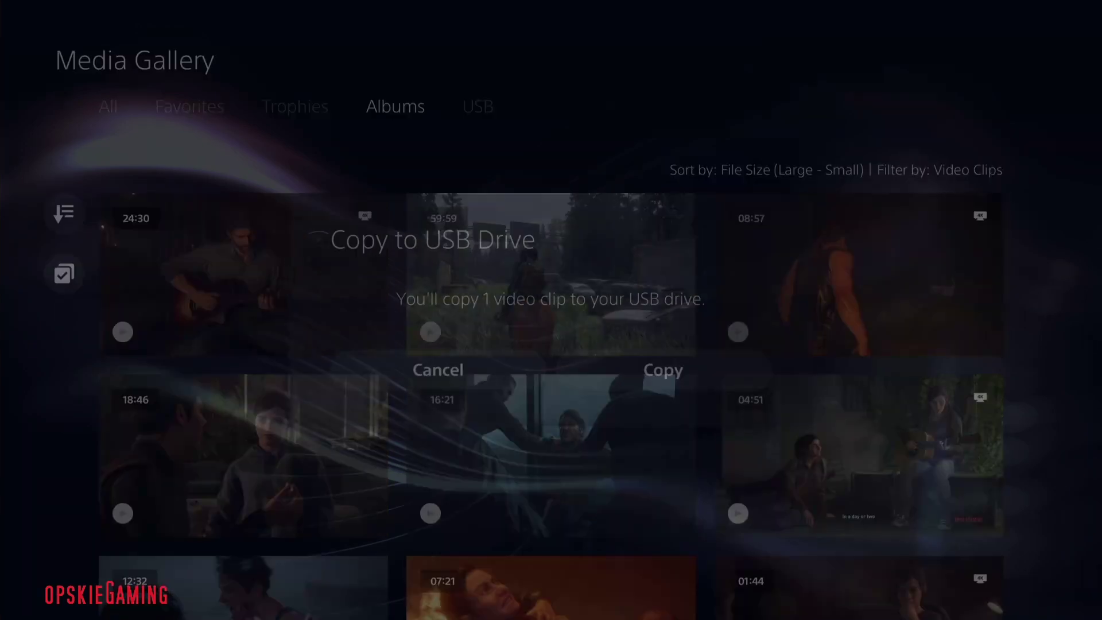
{"action": "key", "text": "Return"}
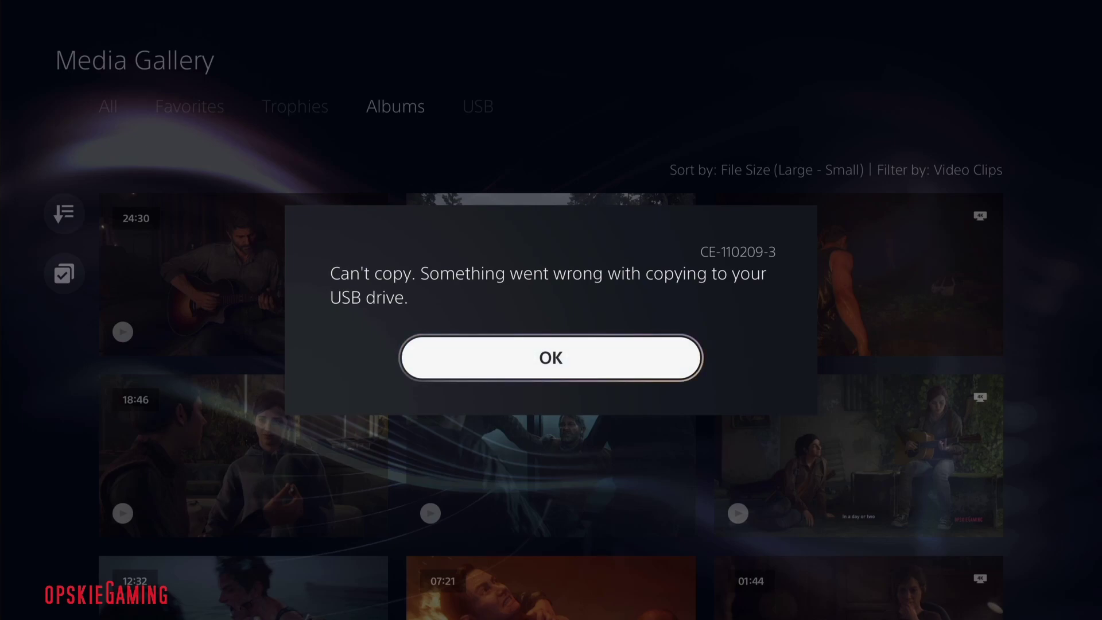
- Dismiss the copy error and open the 59:59 clip's trimming timeline via Options > Edit
{"action": "key", "text": "Return"}
{"action": "key", "text": "Menu"}
{"action": "key", "text": "Down"}
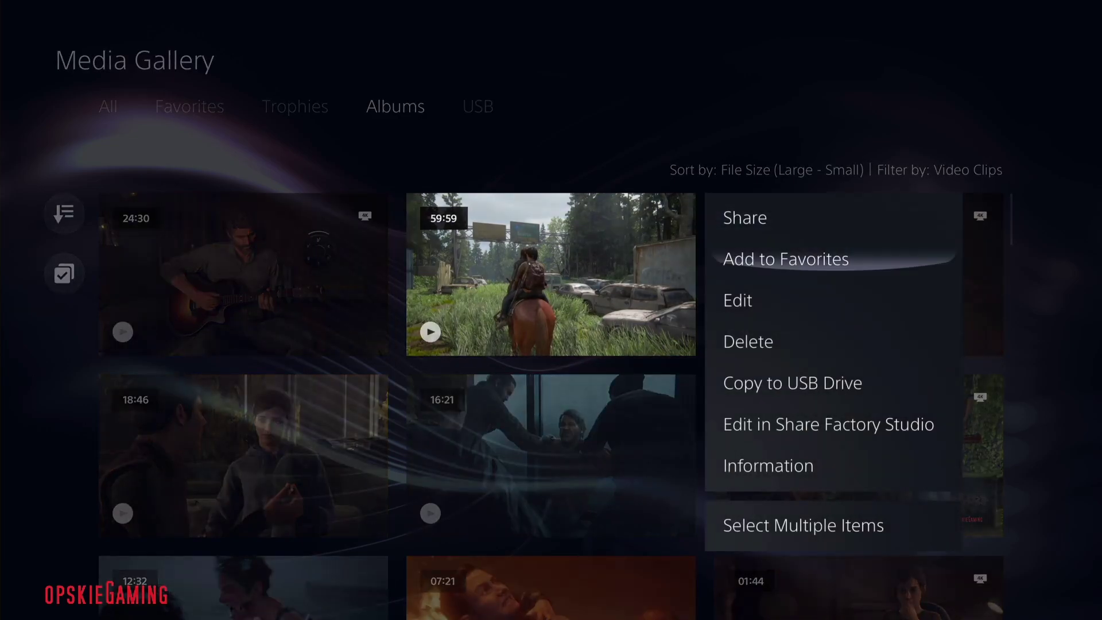
{"action": "key", "text": "Down"}
{"action": "key", "text": "Escape"}
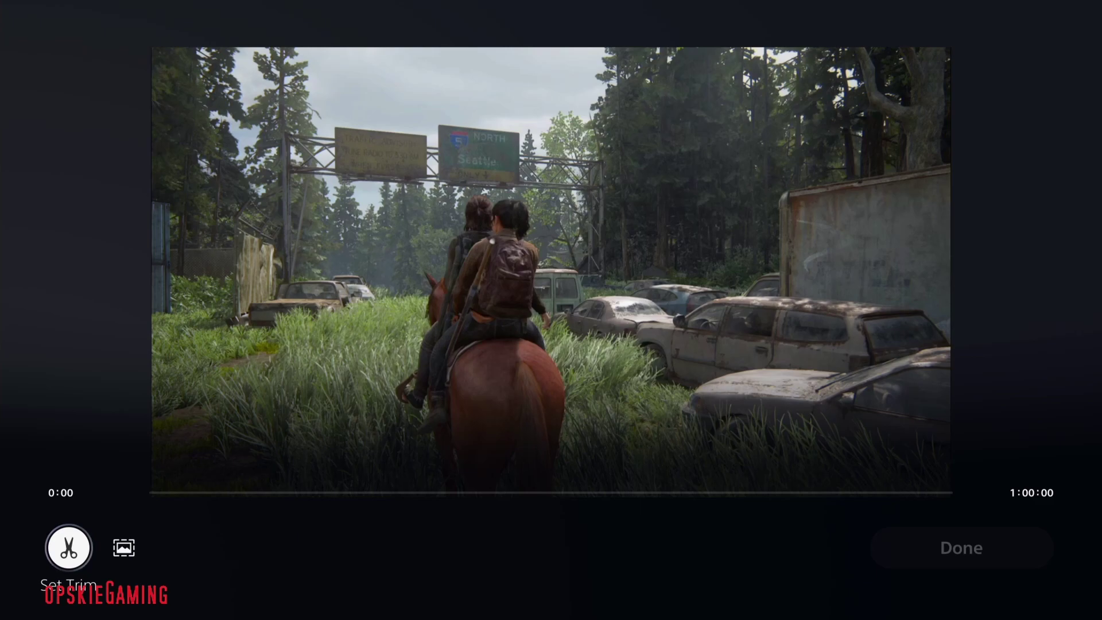
{"action": "key", "text": "Return"}
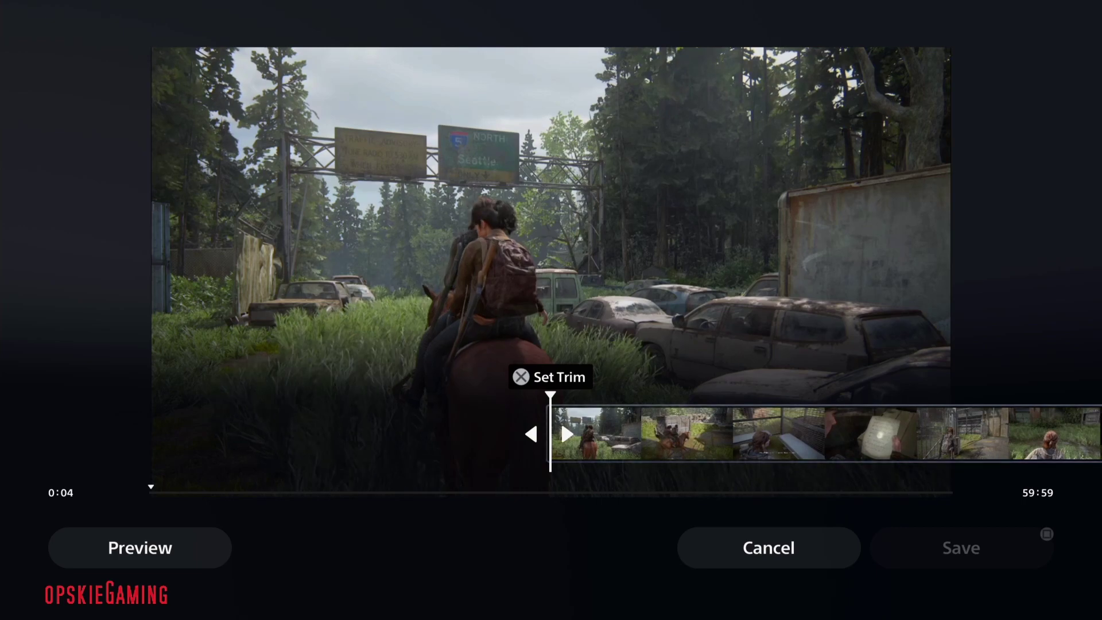
- Set the trim start point and mark End Here near the clip's end
{"action": "key", "text": "Return"}
{"action": "key", "text": "Return"}
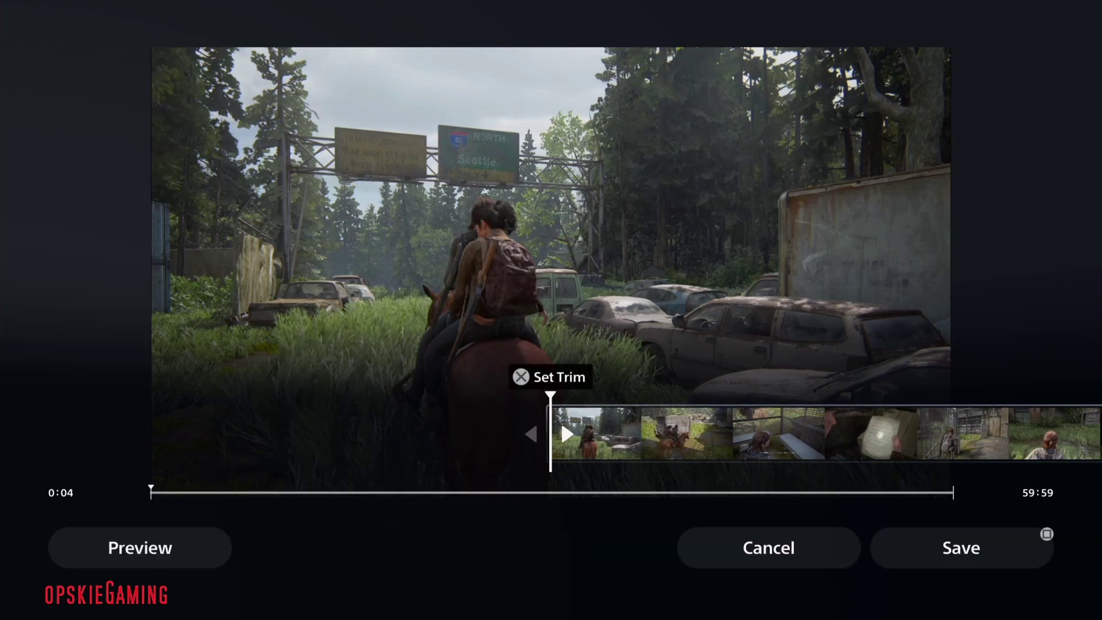
{"action": "key", "text": "Right"}
{"action": "key", "text": "Right"}
{"action": "key", "text": "Right"}
{"action": "key", "text": "Right"}
{"action": "key", "text": "Right"}
{"action": "key", "text": "Right"}
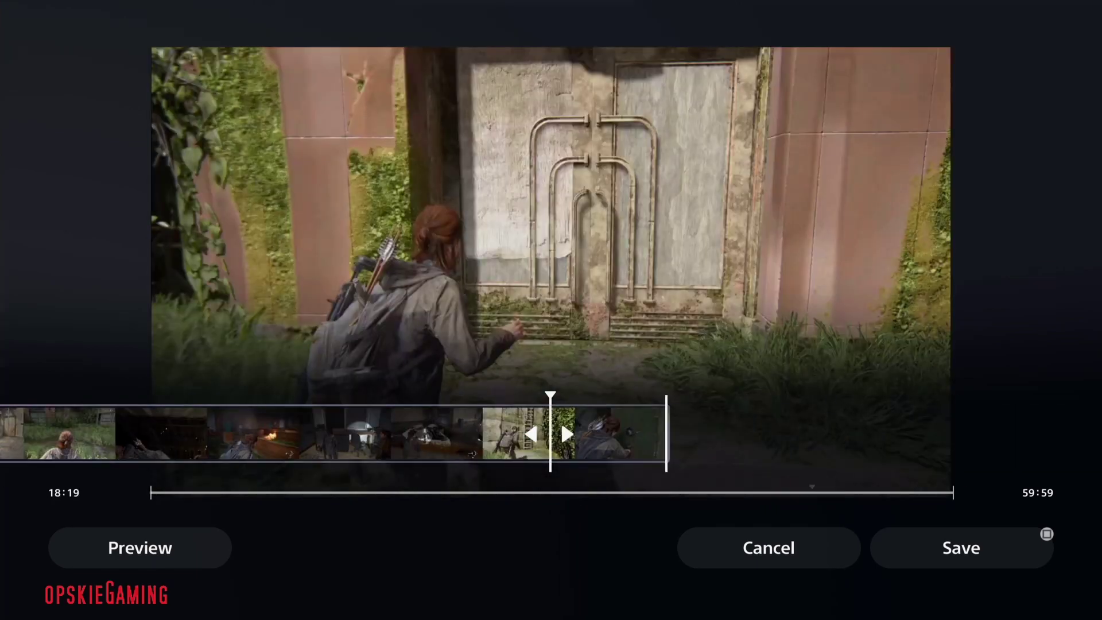
{"action": "key", "text": "Return"}
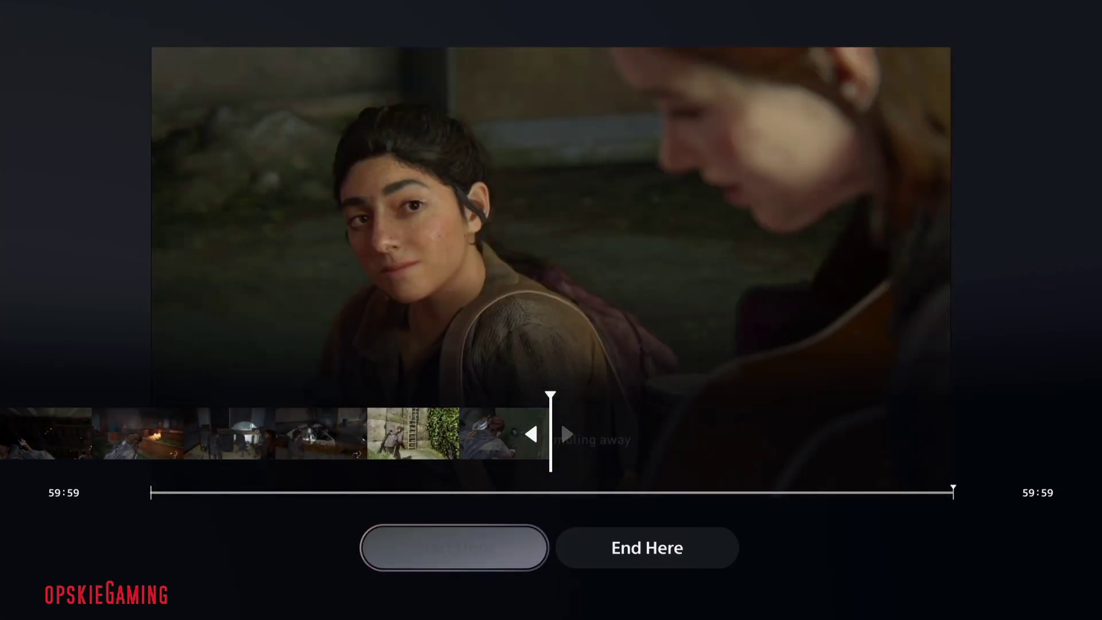
{"action": "key", "text": "Right"}
{"action": "key", "text": "Return"}
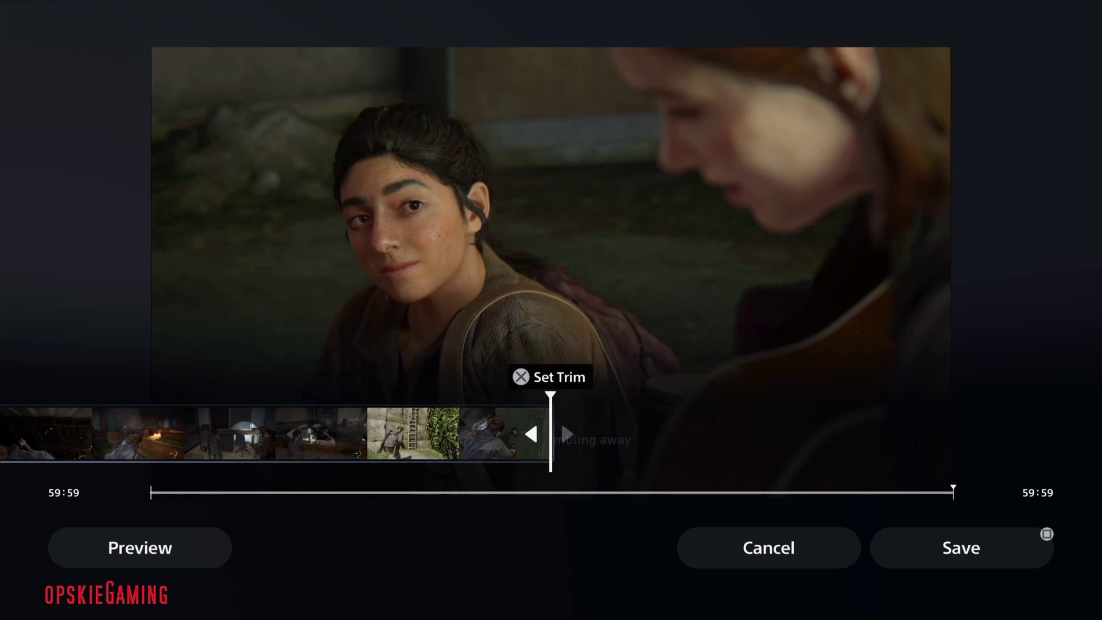
- Save the trimmed clip using Save as New
{"action": "key", "text": "Down"}
{"action": "key", "text": "Right"}
{"action": "key", "text": "Right"}
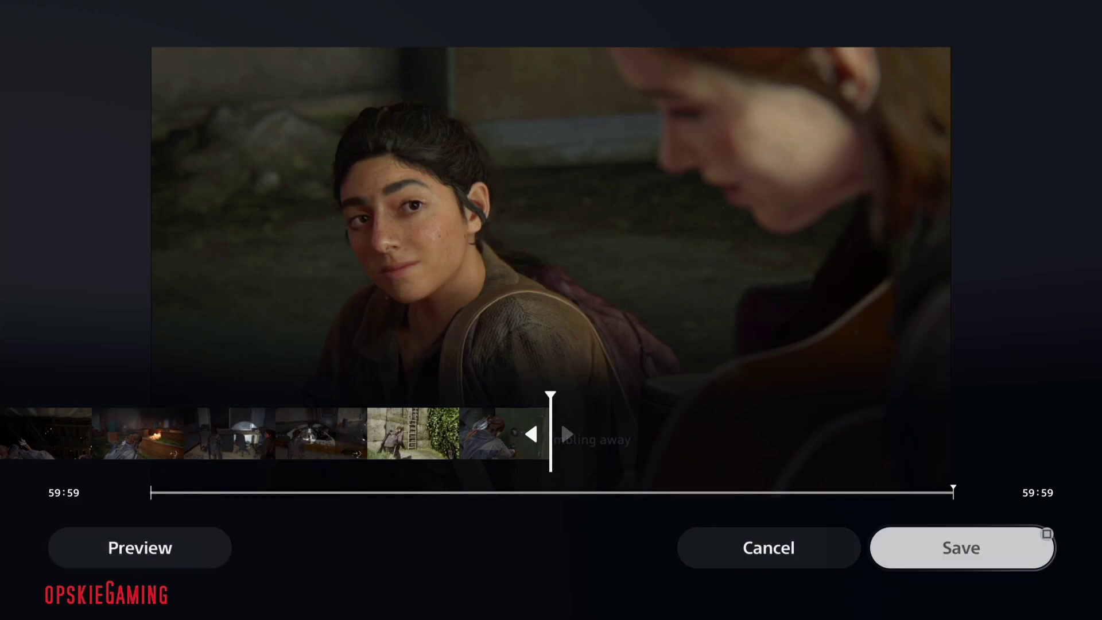
{"action": "key", "text": "Return"}
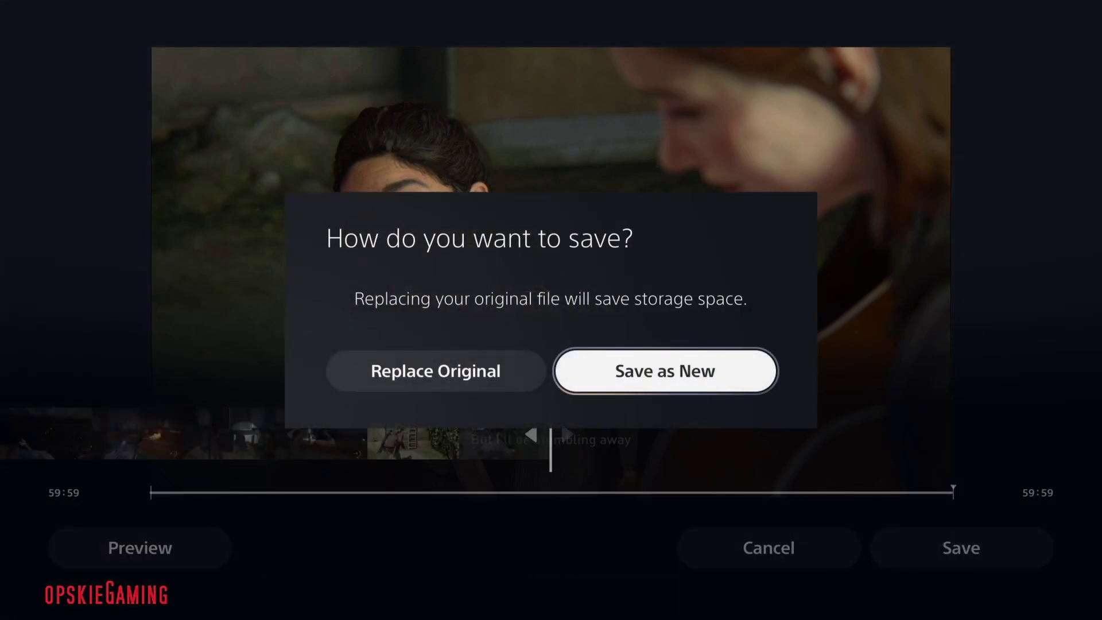
{"action": "key", "text": "Left"}
{"action": "key", "text": "Right"}
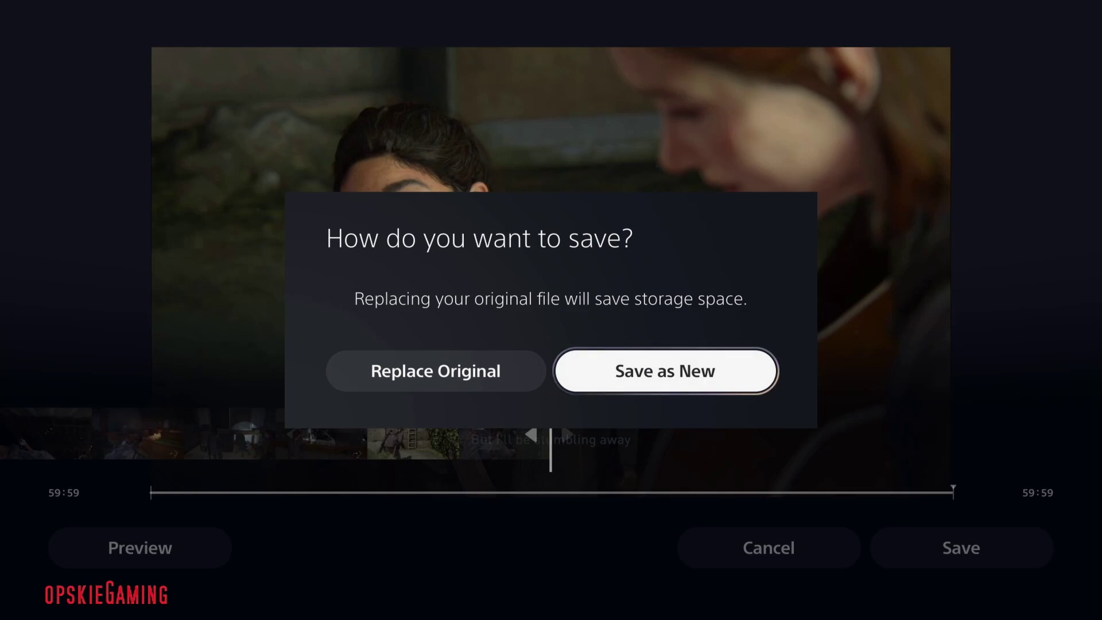
{"action": "key", "text": "Left"}
{"action": "key", "text": "Right"}
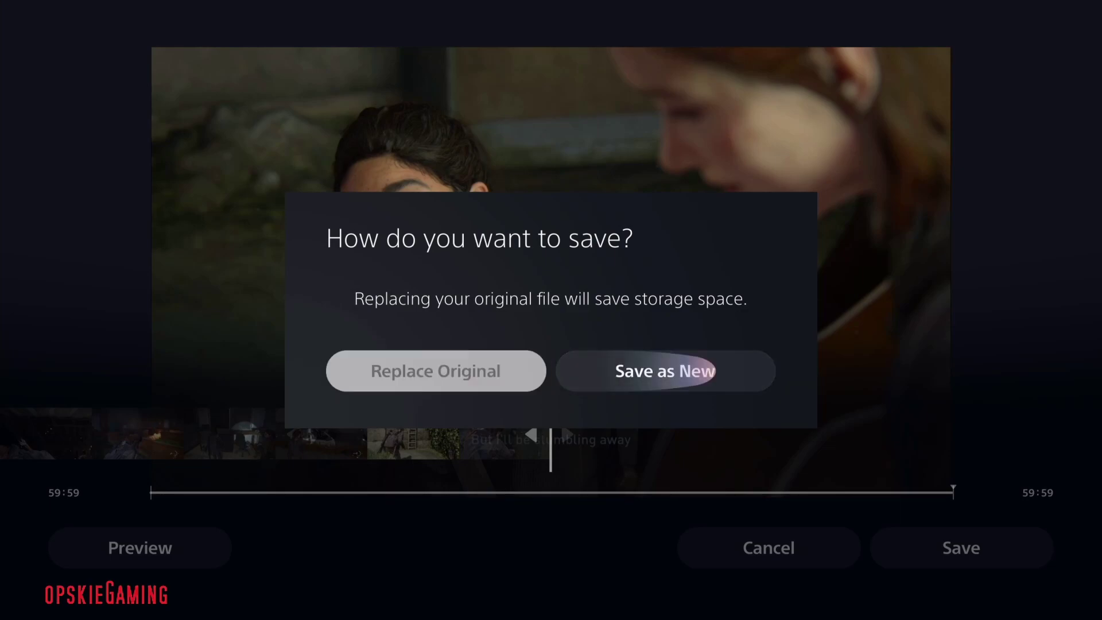
{"action": "key", "text": "Return"}
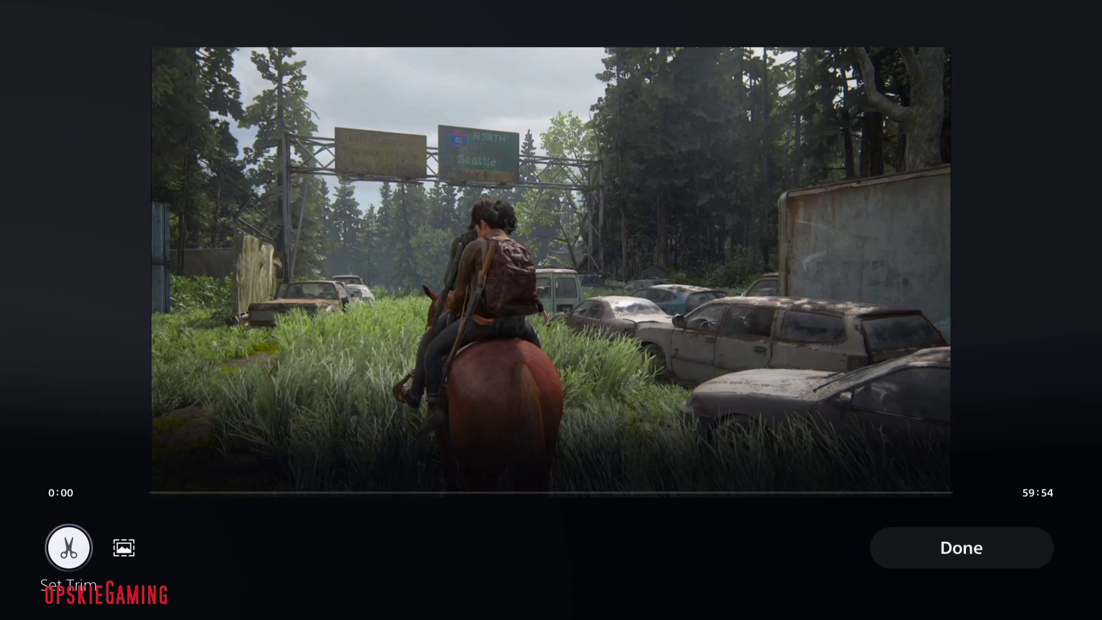
- Finish the edit with Done and return to the gallery
{"action": "key", "text": "Right"}
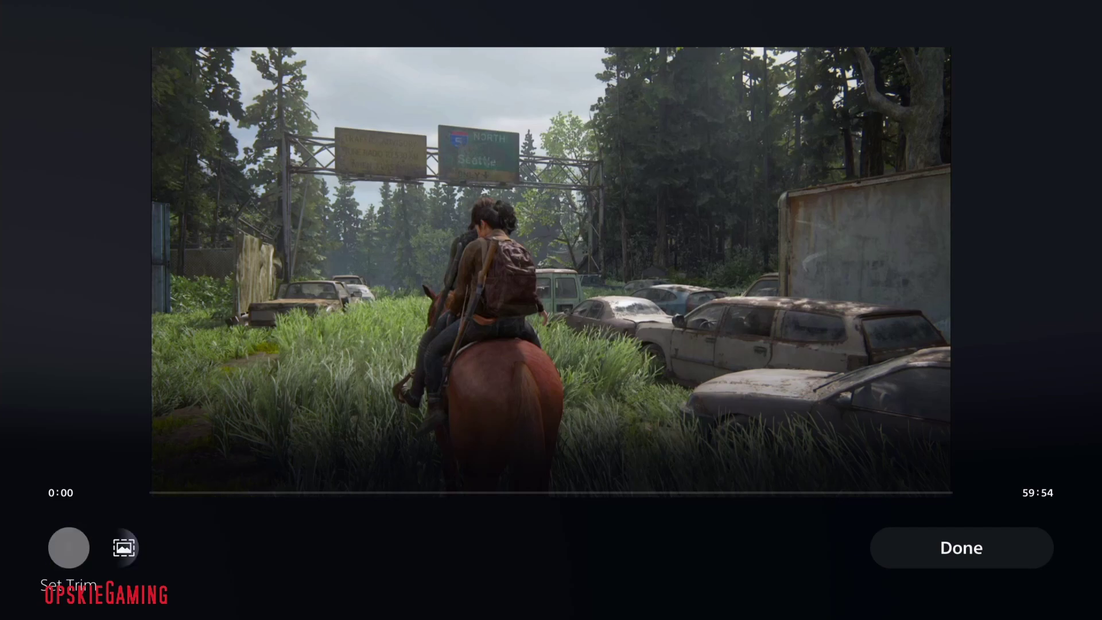
{"action": "key", "text": "Right"}
{"action": "key", "text": "Return"}
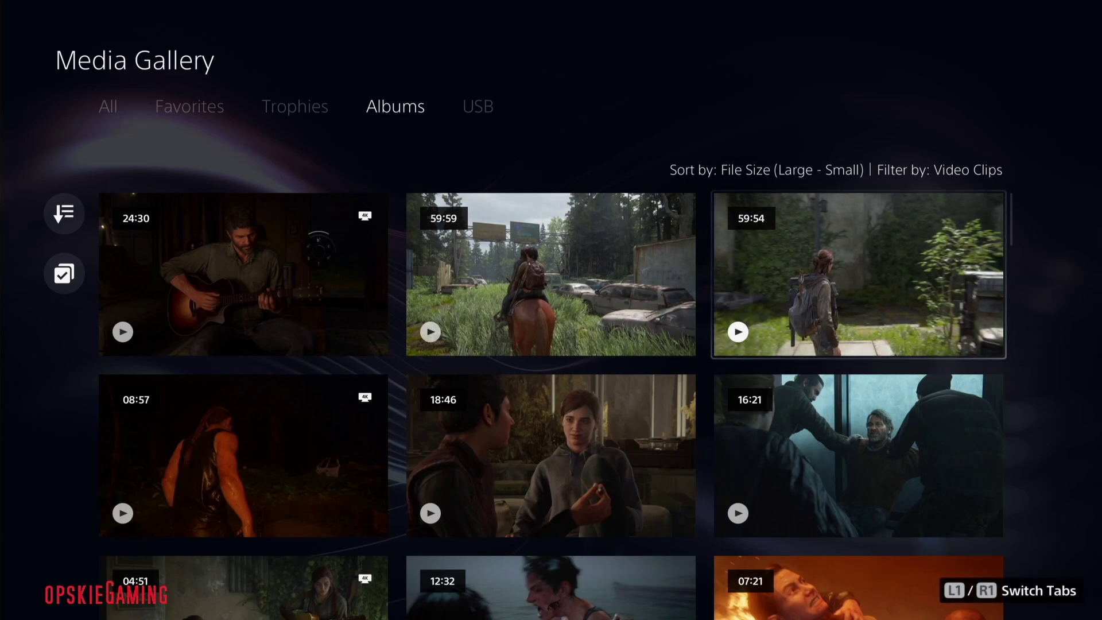
- Briefly play the original 59:59 clip, then go back to the Albums video clips
{"action": "key", "text": "Left"}
{"action": "key", "text": "Left"}
{"action": "key", "text": "Right"}
{"action": "key", "text": "Right"}
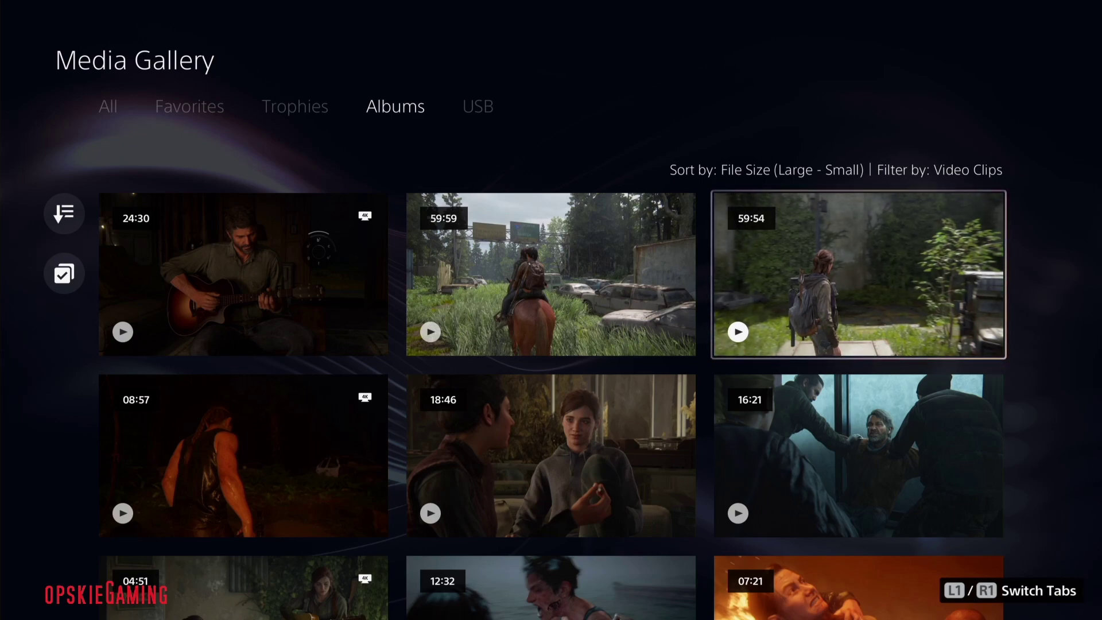
{"action": "key", "text": "Left"}
{"action": "key", "text": "Return"}
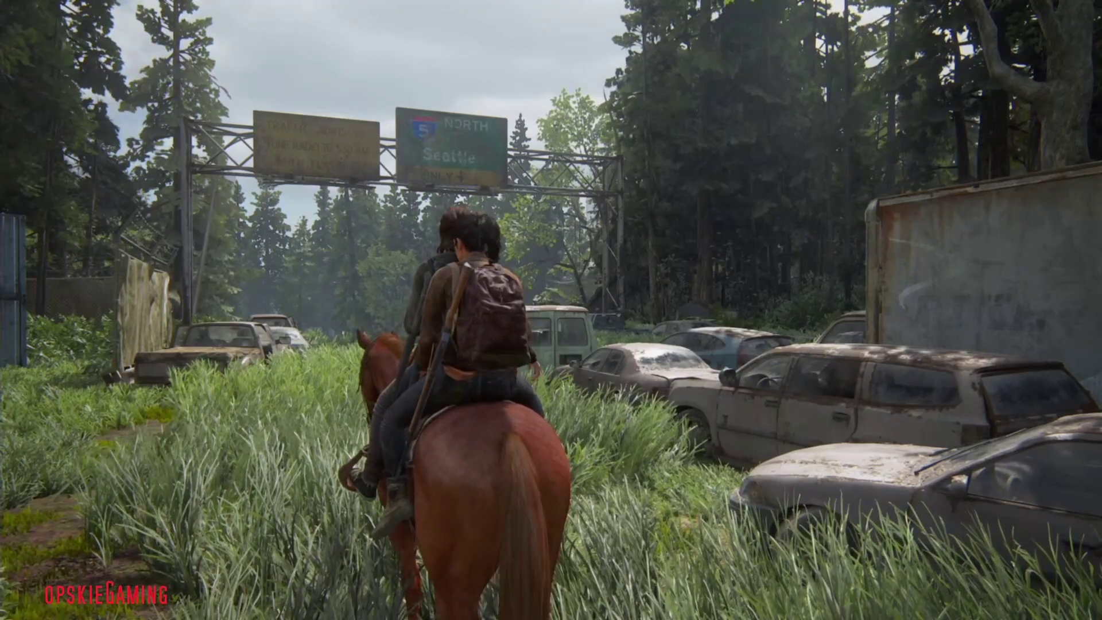
{"action": "key", "text": "Escape"}
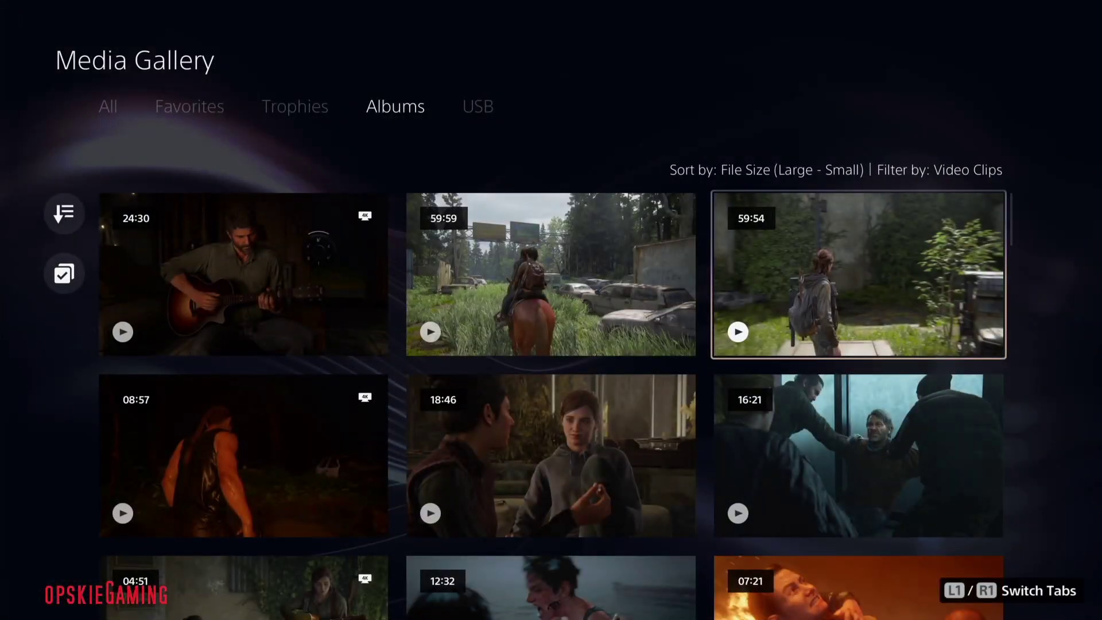
- Copy the new 59:54 clip to the USB drive via Options > Copy to USB Drive
{"action": "key", "text": "Menu"}
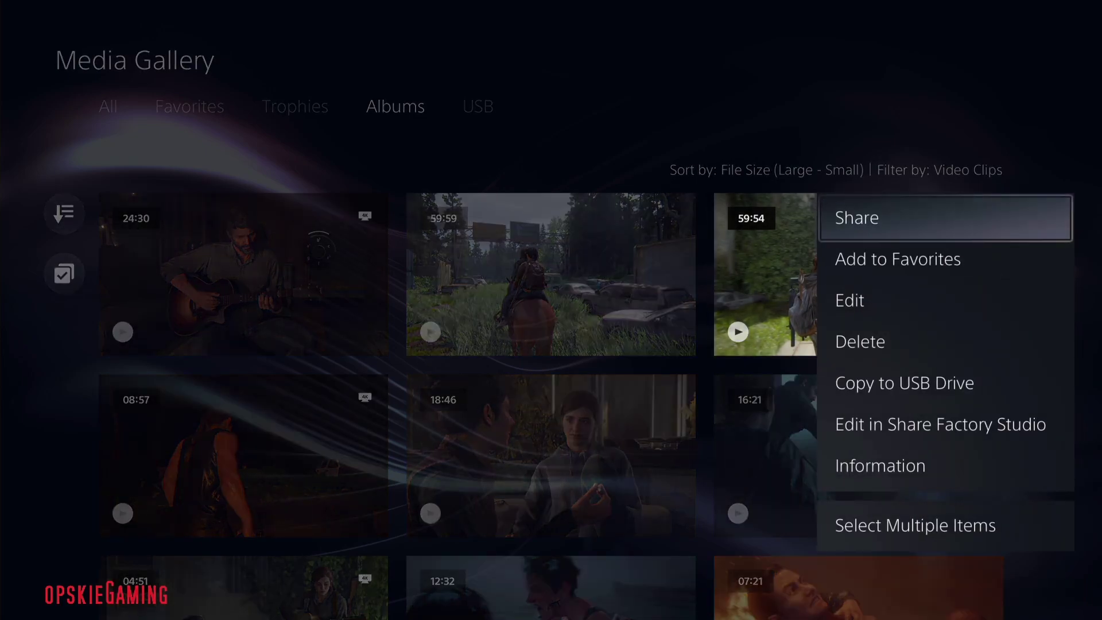
{"action": "key", "text": "Down"}
{"action": "key", "text": "Down"}
{"action": "key", "text": "Down"}
{"action": "key", "text": "Down"}
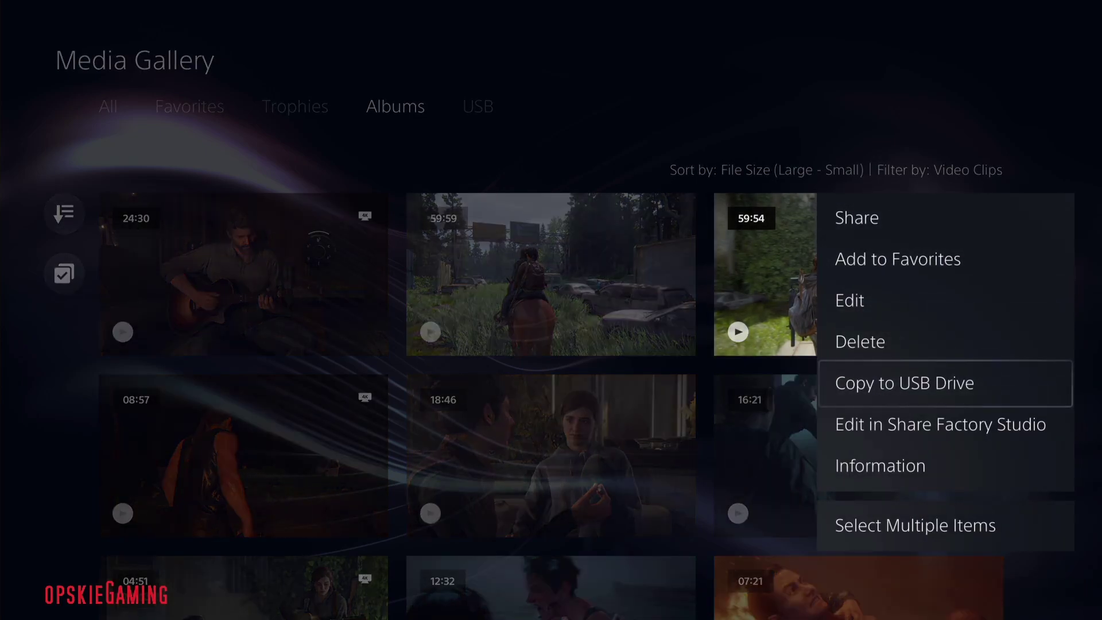
{"action": "key", "text": "Return"}
{"action": "key", "text": "Right"}
{"action": "key", "text": "Return"}
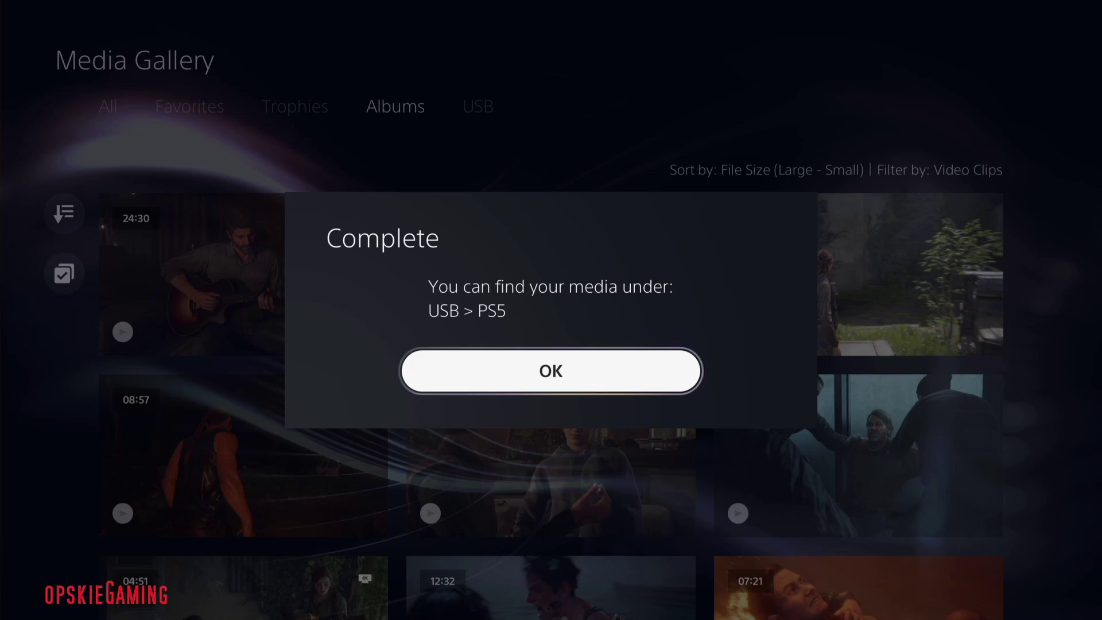
- Close the Complete message and select the 59:54 clip tile
{"action": "key", "text": "Return"}
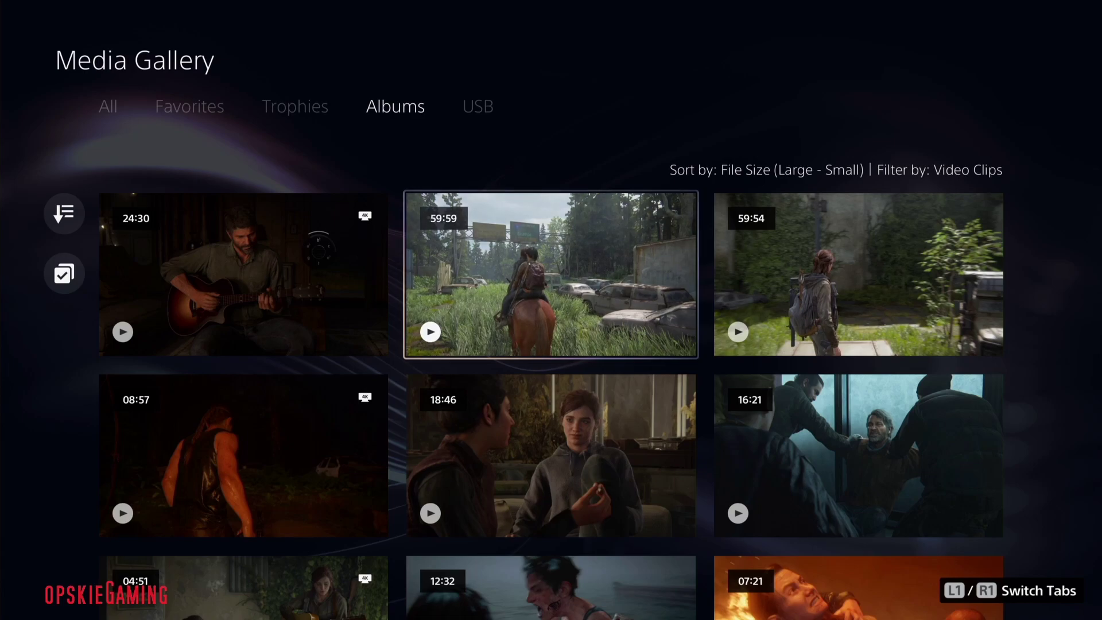
{"action": "key", "text": "Right"}
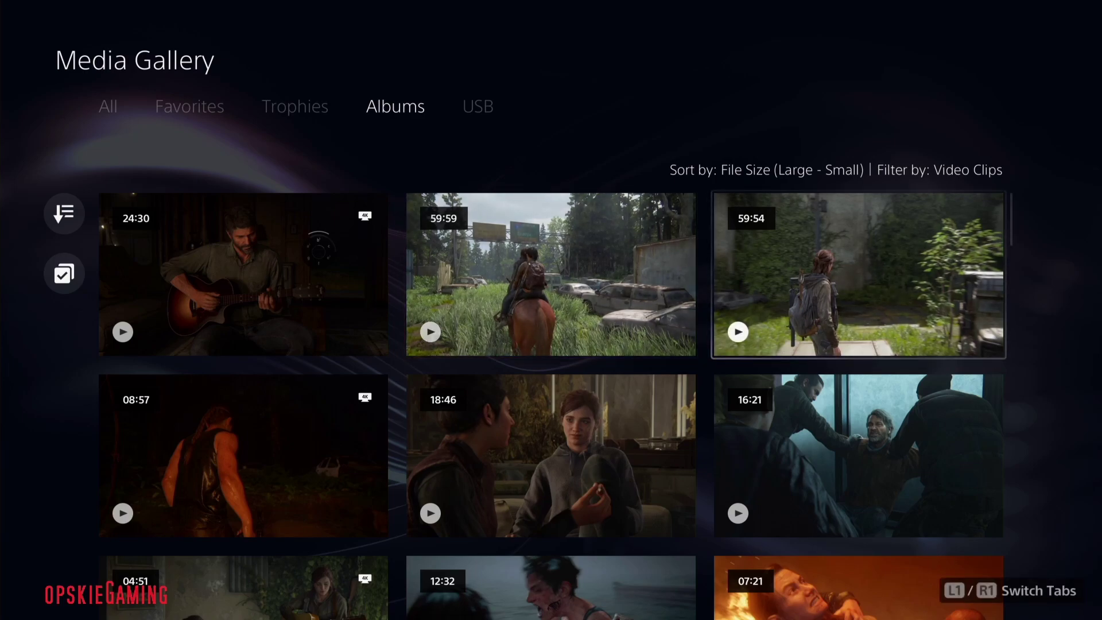